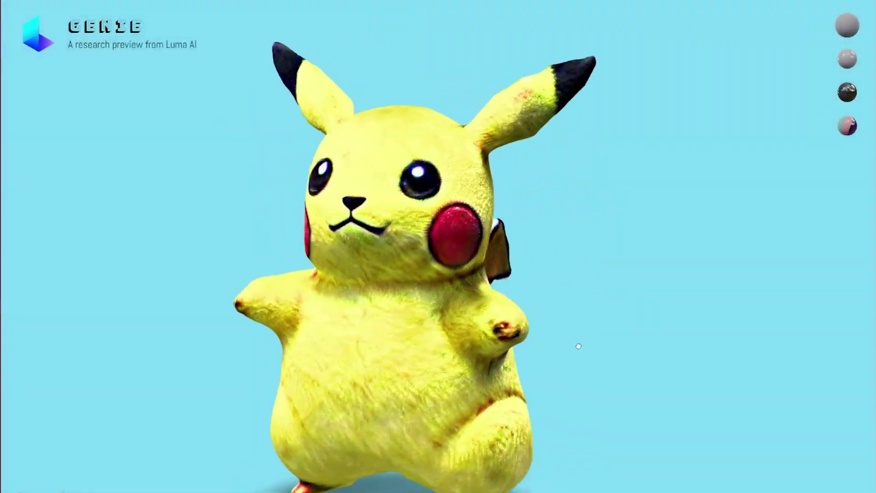
# Step: Import the Pikachu (2).glb model into the scene as a glTF 2.0 file
pyautogui.moveTo(576, 348)
pyautogui.mouseDown()
pyautogui.moveTo(657, 343)
pyautogui.moveTo(520, 342)
pyautogui.moveTo(588, 341)
pyautogui.mouseUp()
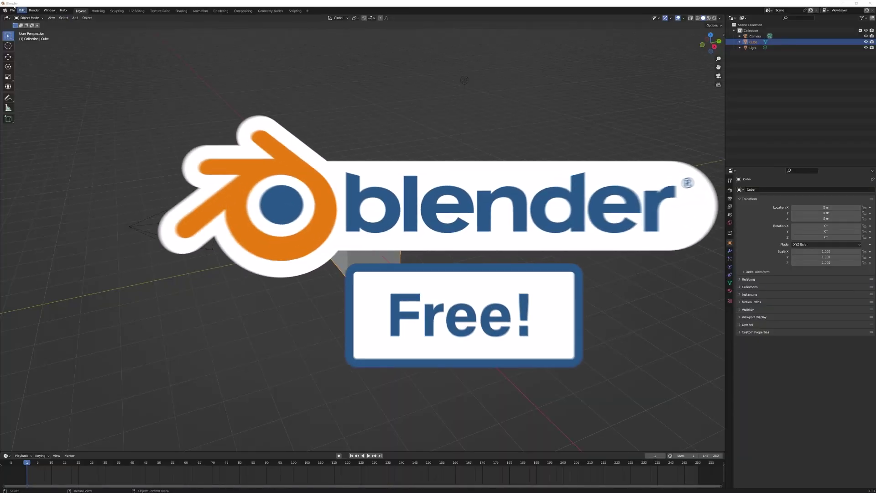
pyautogui.click(13, 10)
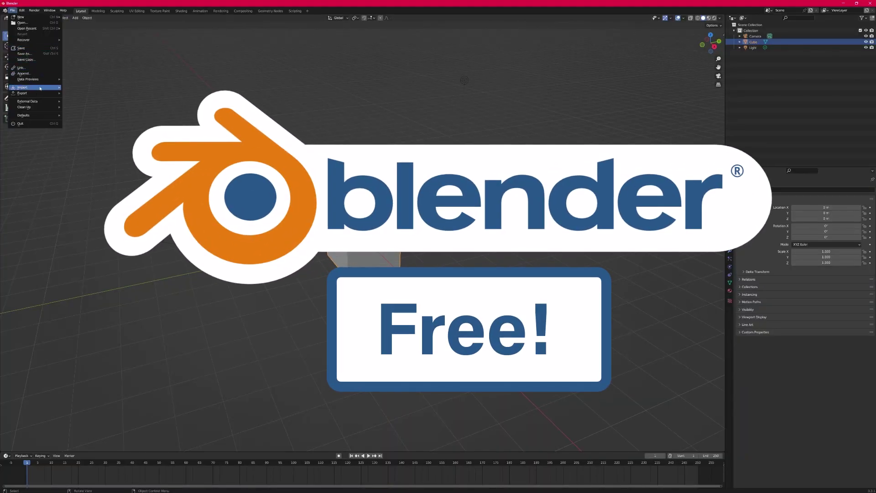
pyautogui.moveTo(40, 88)
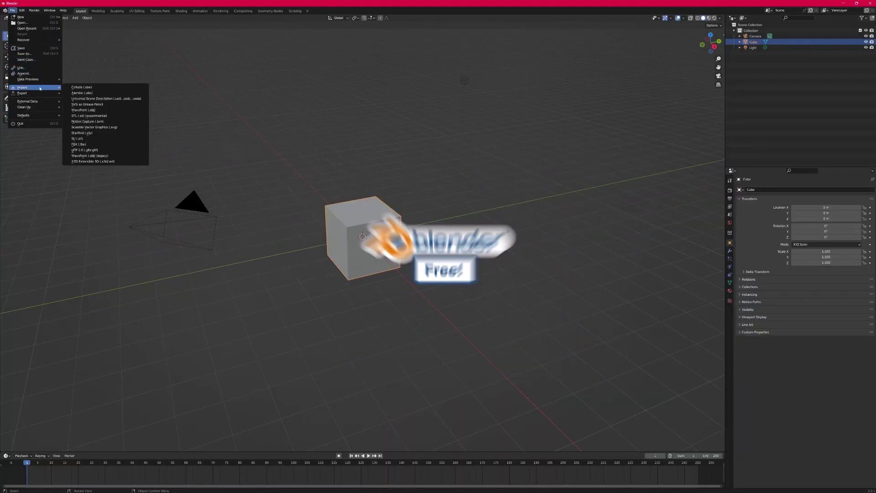
pyautogui.click(103, 149)
pyautogui.click(180, 116)
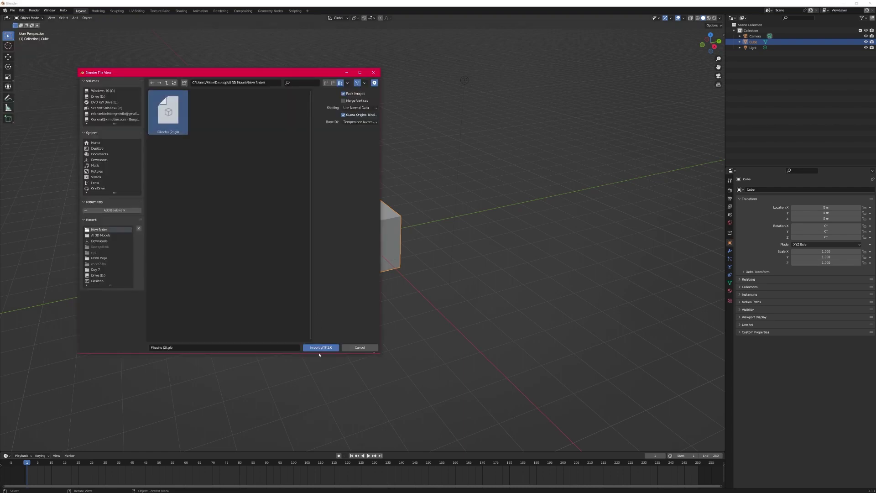
pyautogui.click(319, 349)
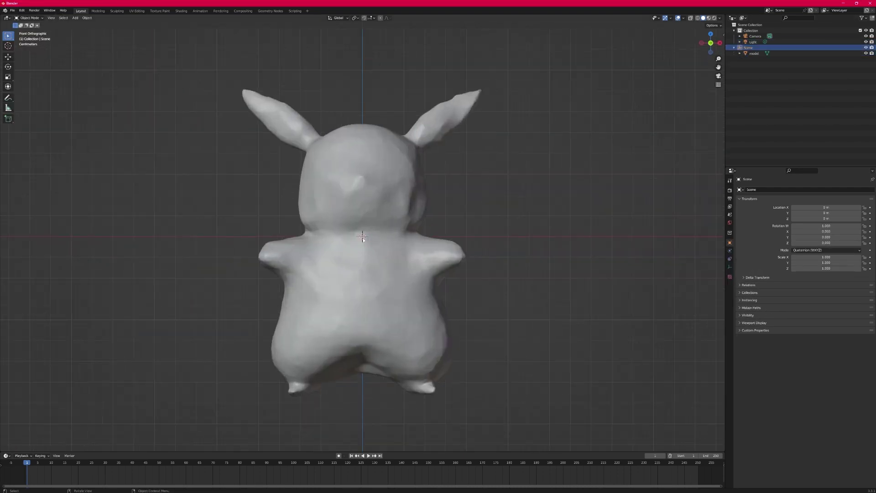
# Step: Show Pikachu in Material Preview shading and orbit to see its back and tail
pyautogui.scroll(2, 362, 235)
pyautogui.scroll(-3, 362, 236)
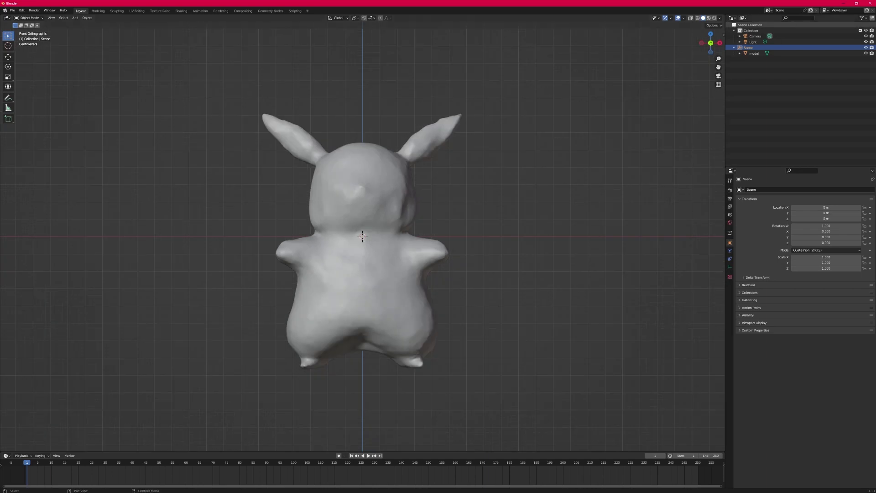
pyautogui.click(714, 18)
pyautogui.moveTo(544, 198); pyautogui.dragTo(191, 128, button='middle')
# Step: Add a cube, flatten and widen it into a floor, and lower it beneath Pikachu
pyautogui.click(75, 17)
pyautogui.moveTo(85, 24)
pyautogui.click(133, 30)
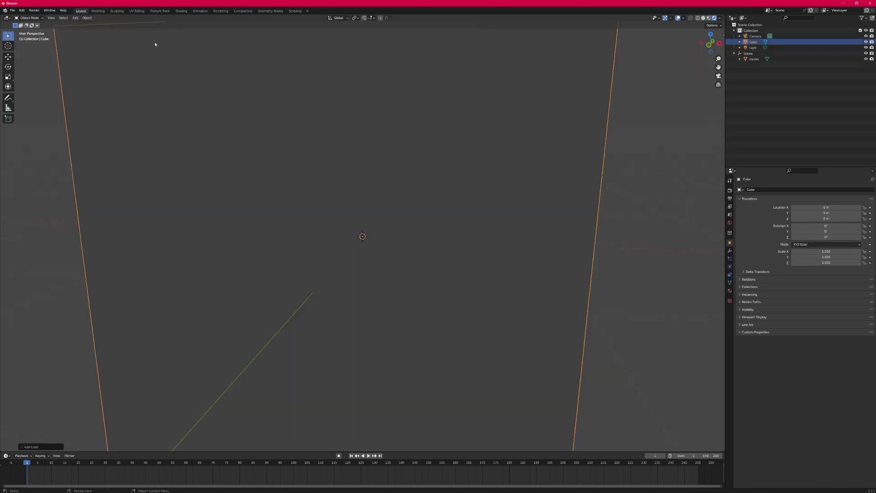
pyautogui.click(825, 251)
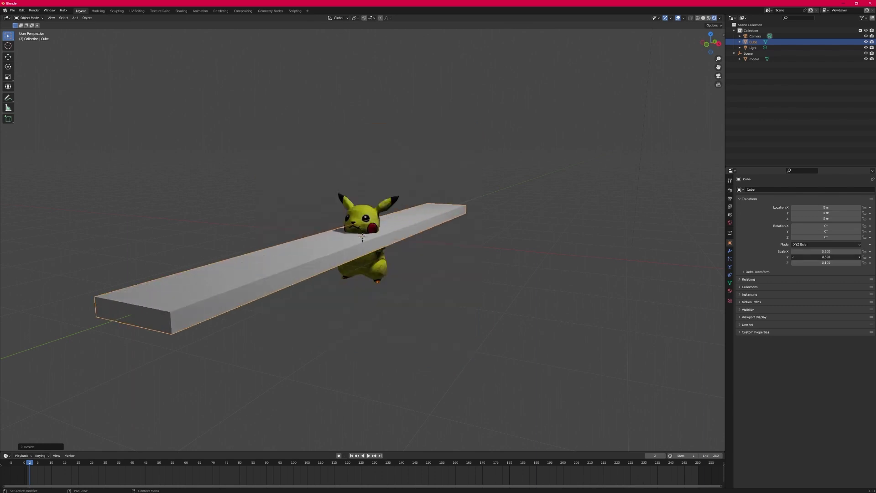
pyautogui.moveTo(825, 257); pyautogui.dragTo(844, 257)
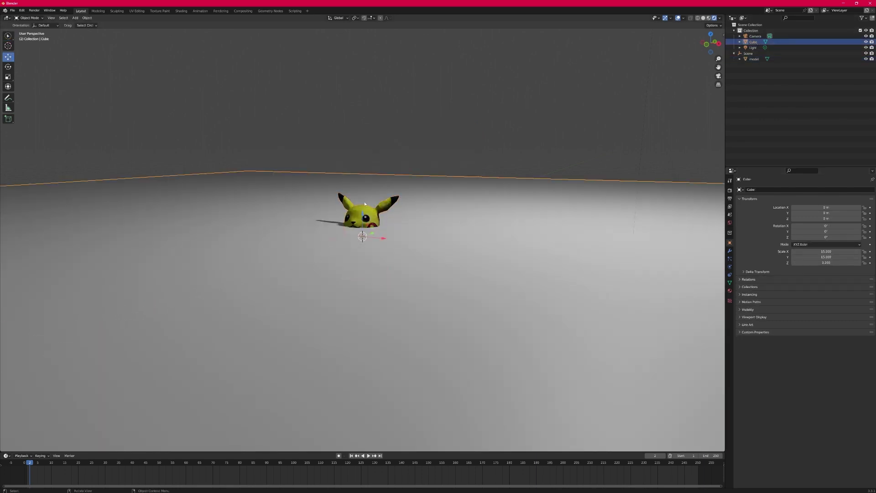
pyautogui.moveTo(363, 214); pyautogui.dragTo(362, 283)
# Step: Give the floor a new material with a pale green base colour
pyautogui.click(729, 290)
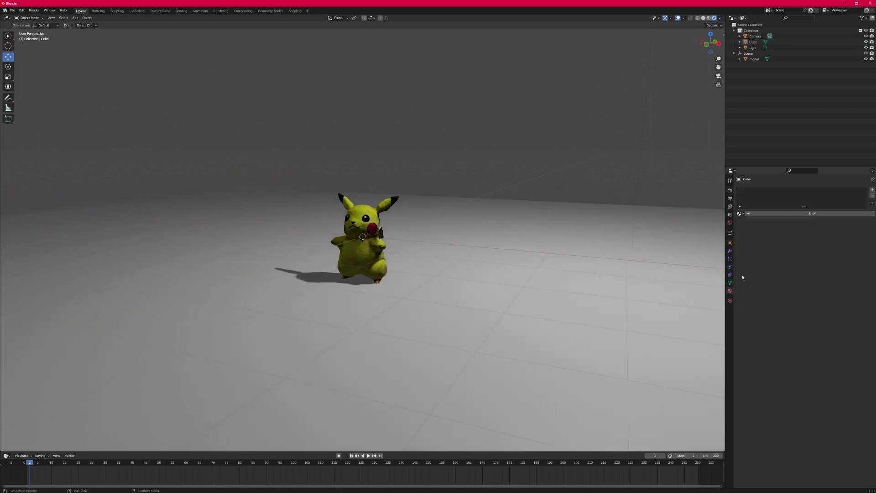
pyautogui.click(778, 214)
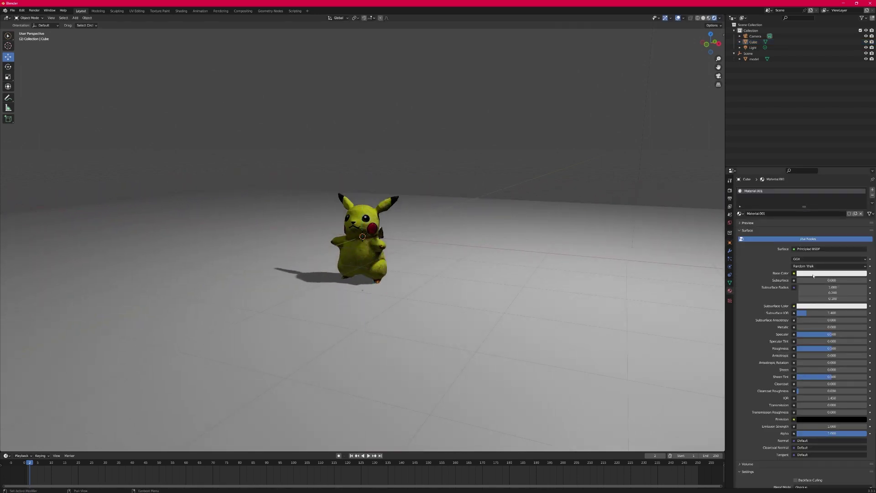
pyautogui.click(813, 274)
pyautogui.click(823, 205)
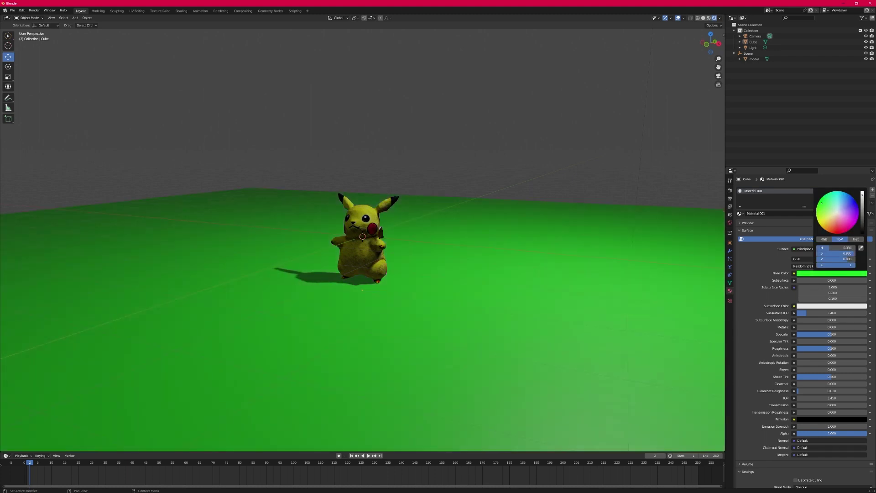
pyautogui.moveTo(823, 204); pyautogui.dragTo(827, 210)
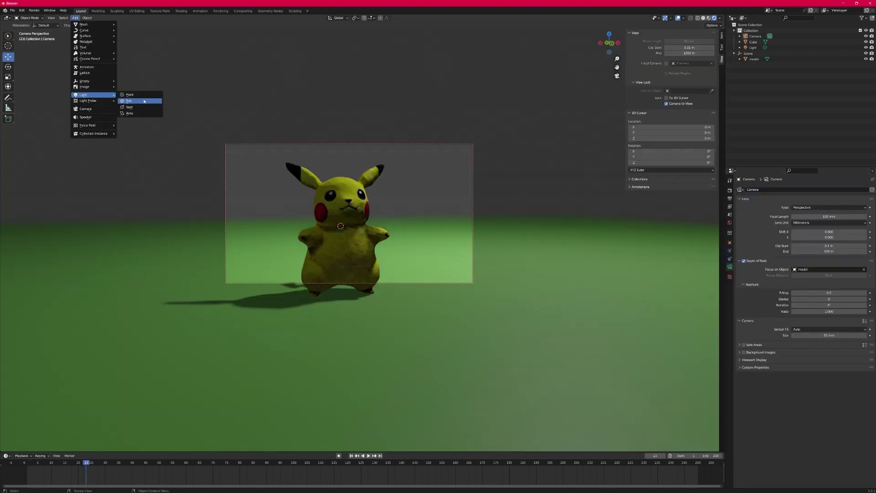
# Step: Add and angle a sun light, then rotate Pikachu on Z to face the camera
pyautogui.click(144, 101)
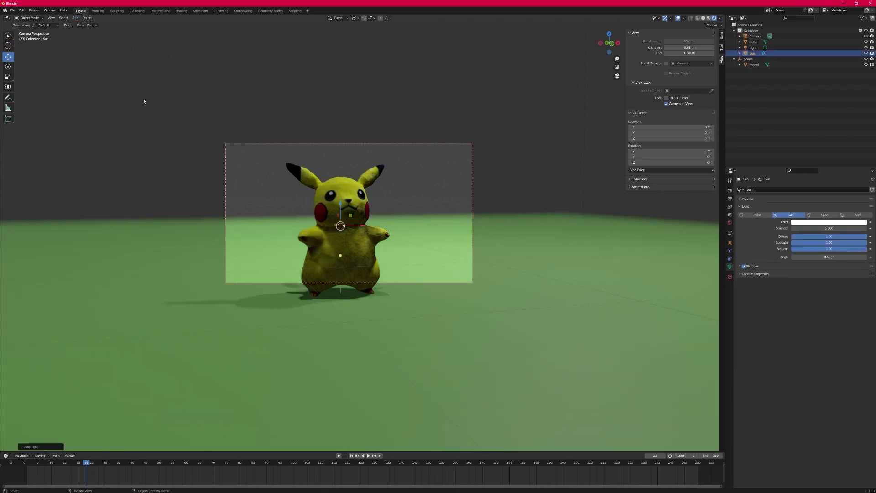
pyautogui.moveTo(340, 255); pyautogui.dragTo(606, 39)
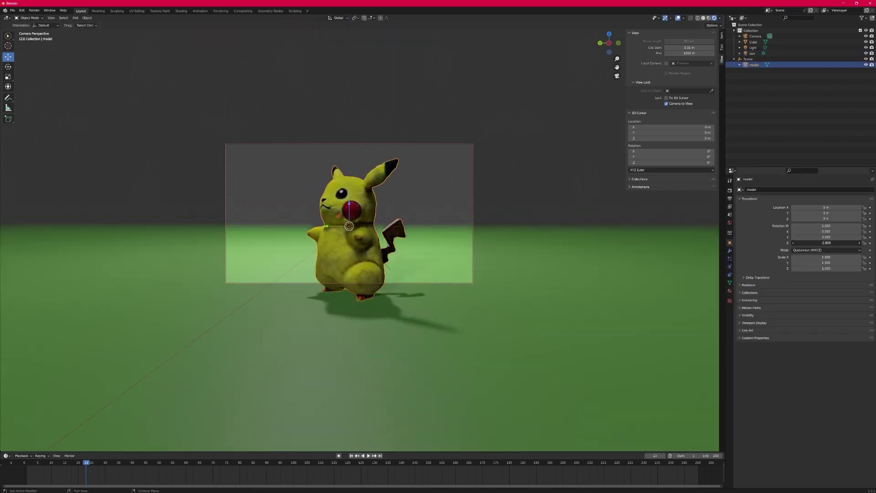
pyautogui.moveTo(826, 243)
pyautogui.mouseDown()
pyautogui.moveTo(802, 243)
pyautogui.moveTo(830, 243)
pyautogui.mouseUp()
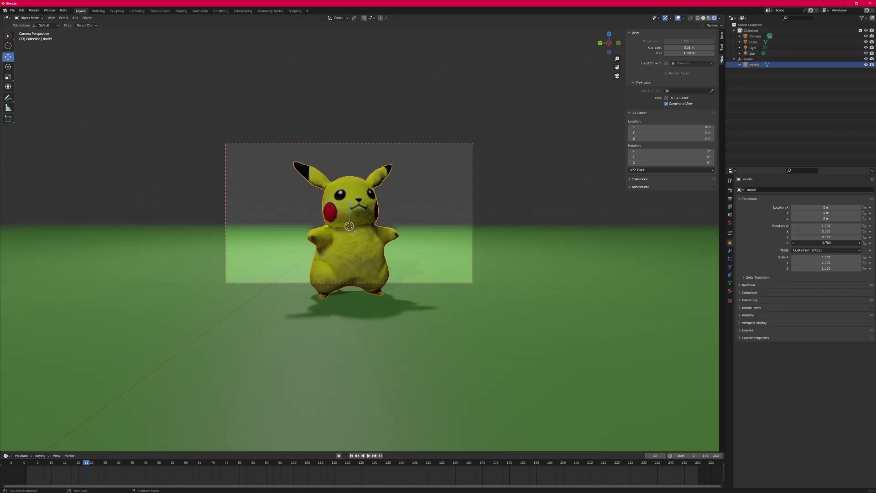
pyautogui.click(515, 171)
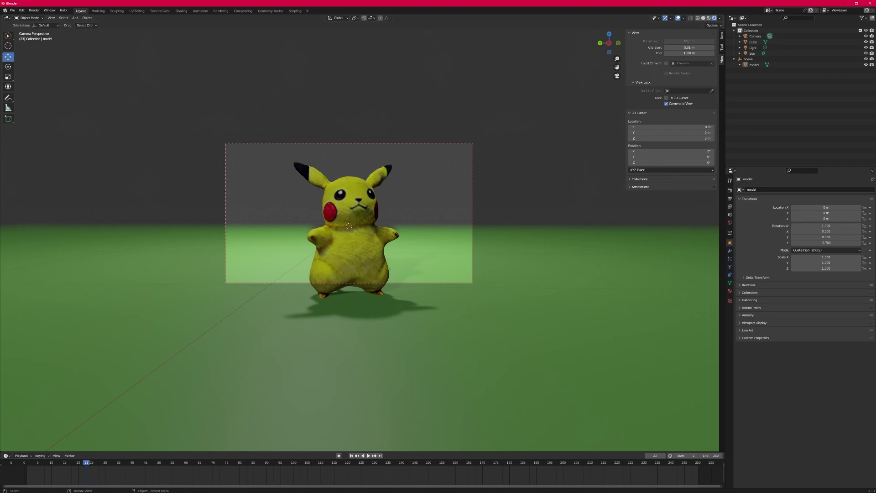
pyautogui.click(12, 10)
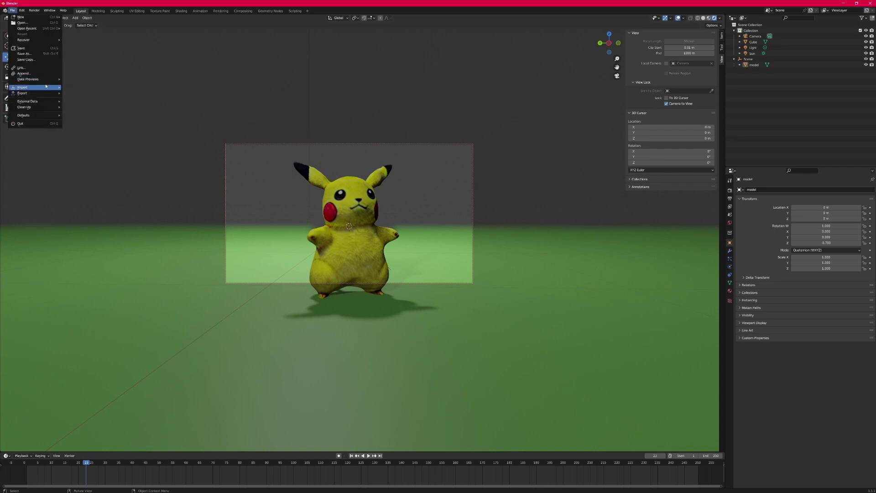
# Step: Import Tree.glb and scale the tree up about 3.3 times
pyautogui.moveTo(37, 87)
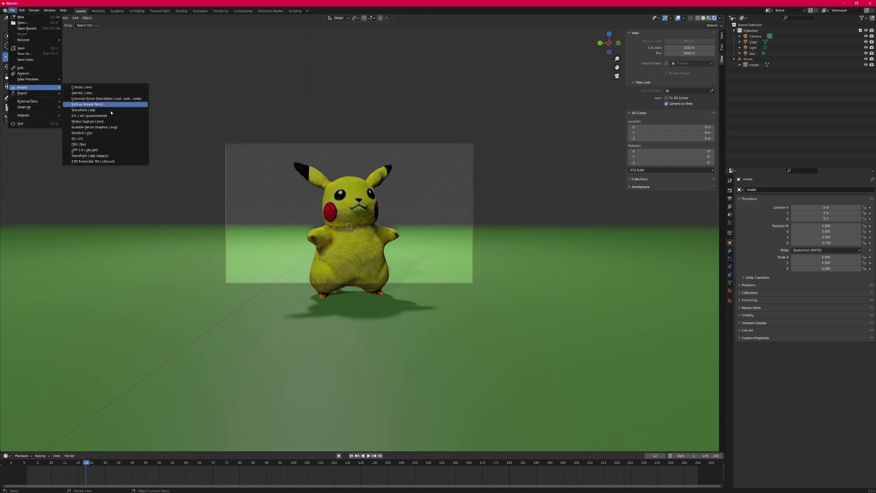
pyautogui.click(113, 150)
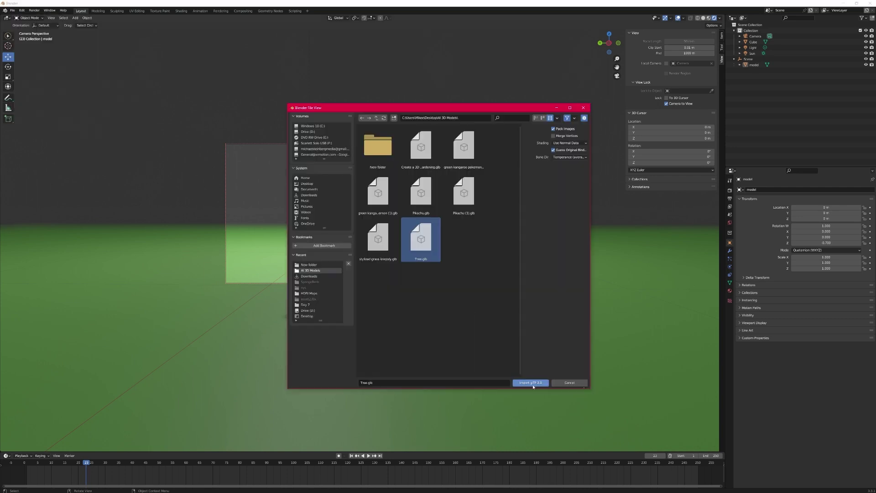
pyautogui.click(530, 383)
pyautogui.press('r')
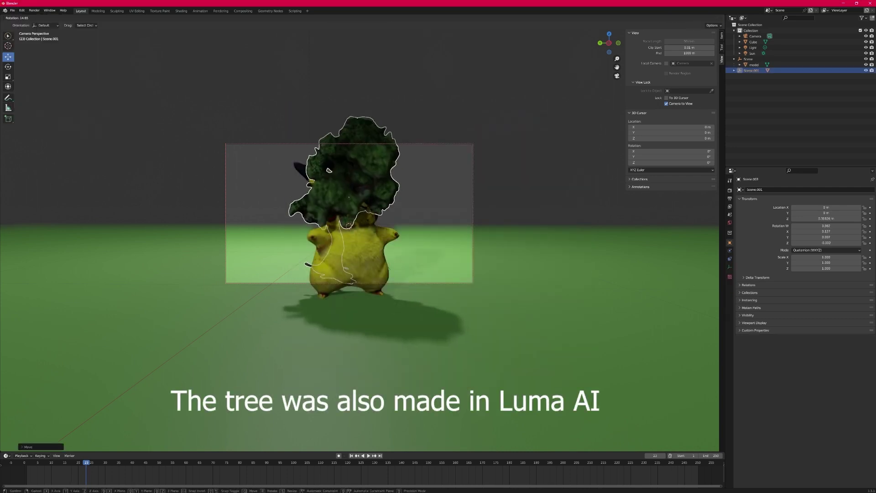
pyautogui.press('Escape')
pyautogui.press('s')
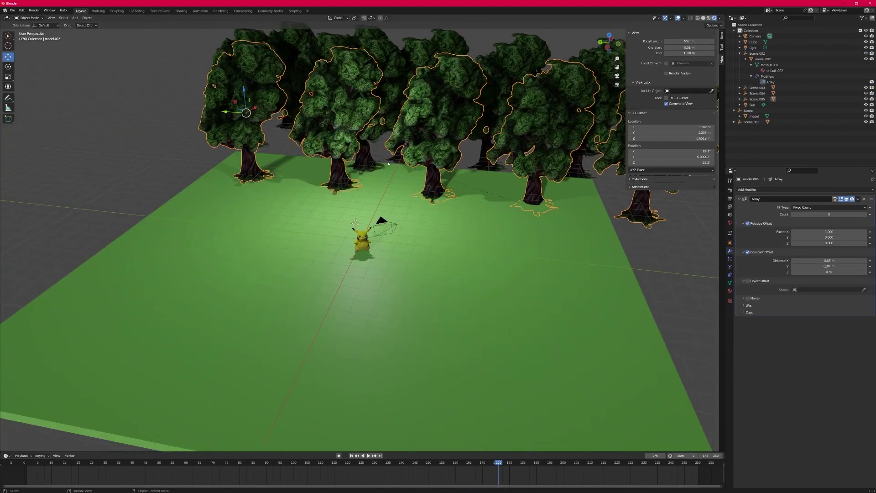
# Step: View through the scene camera with the trees behind Pikachu, then open the glTF import browser
pyautogui.press('KP_0')
pyautogui.moveTo(385, 169); pyautogui.dragTo(359, 206, button='middle')
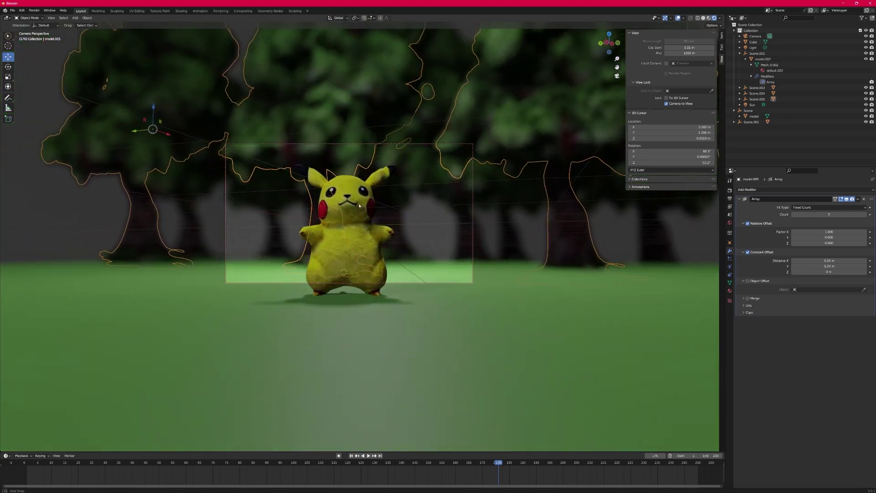
pyautogui.click(12, 10)
pyautogui.moveTo(27, 91)
pyautogui.click(110, 158)
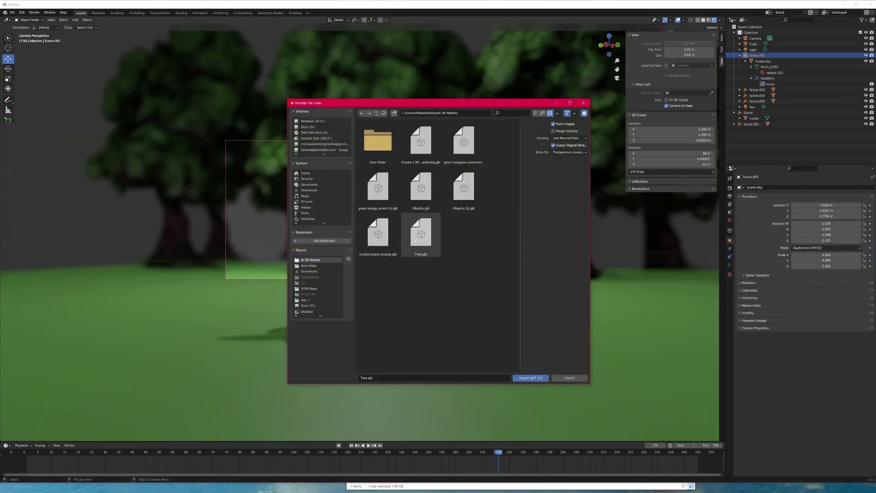
# Step: Import stylized grass lowpoly.glb, resize it beside Pikachu, array it into rows, then switch to Sculpting
pyautogui.click(378, 235)
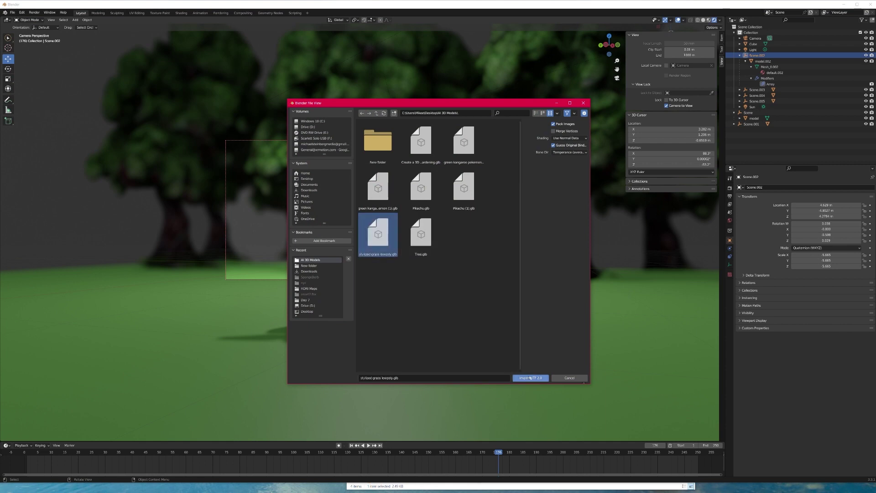
pyautogui.click(529, 378)
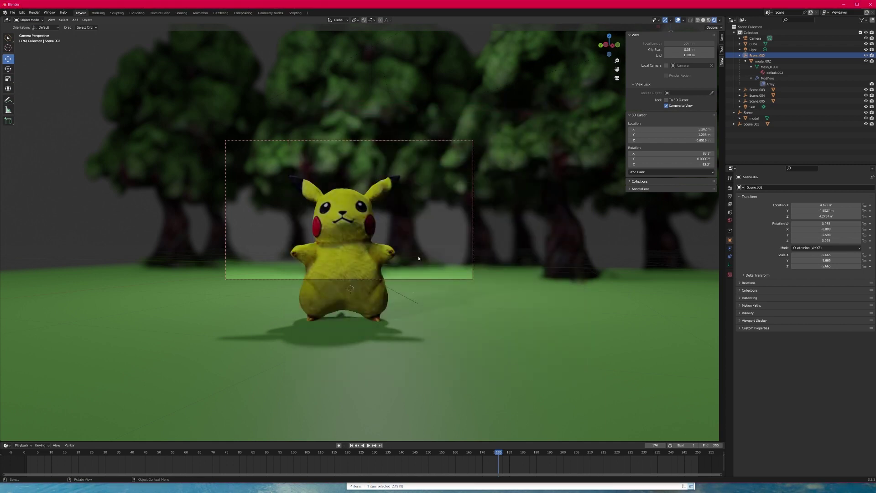
pyautogui.press('s')
pyautogui.press('Return')
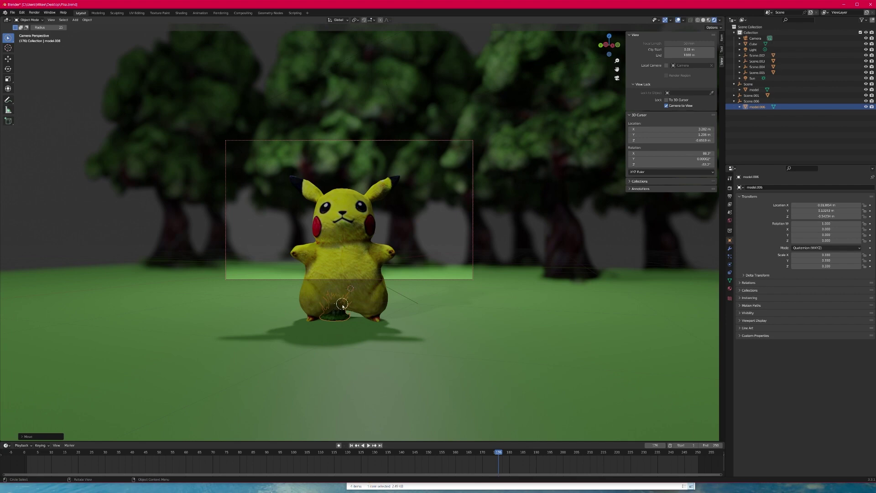
pyautogui.press('g')
pyautogui.click(275, 297)
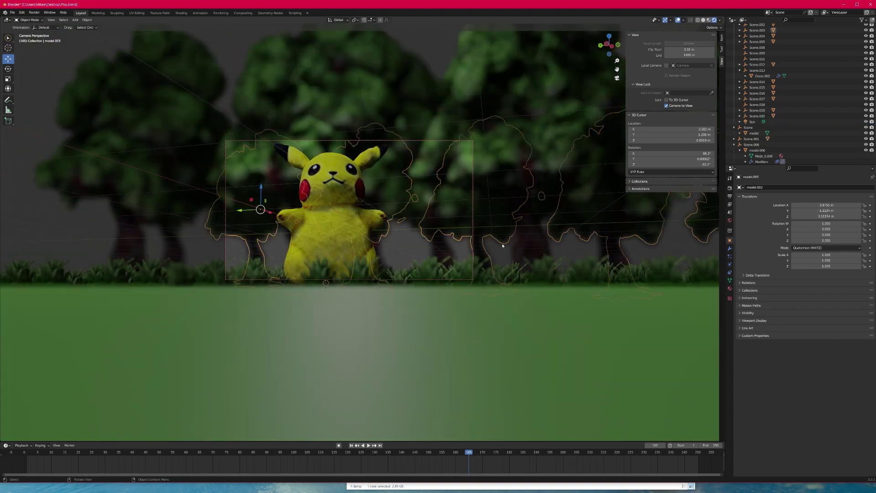
pyautogui.hotkey('alt', 'a')
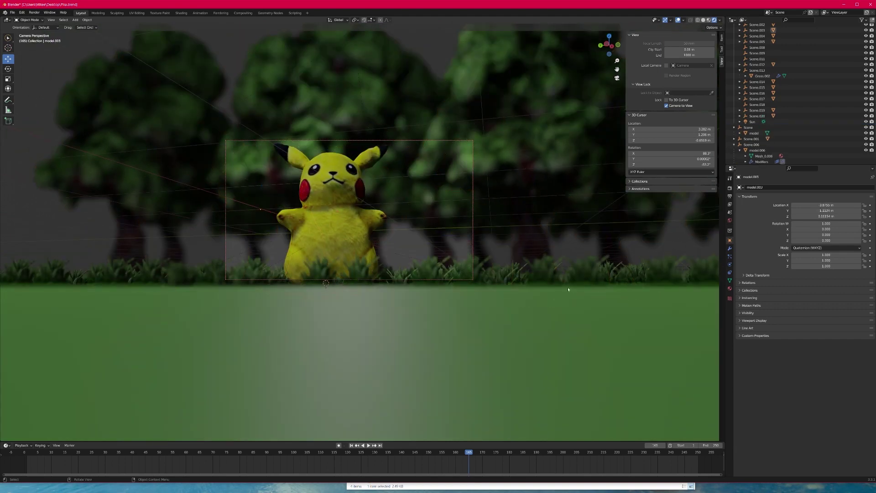
pyautogui.click(117, 13)
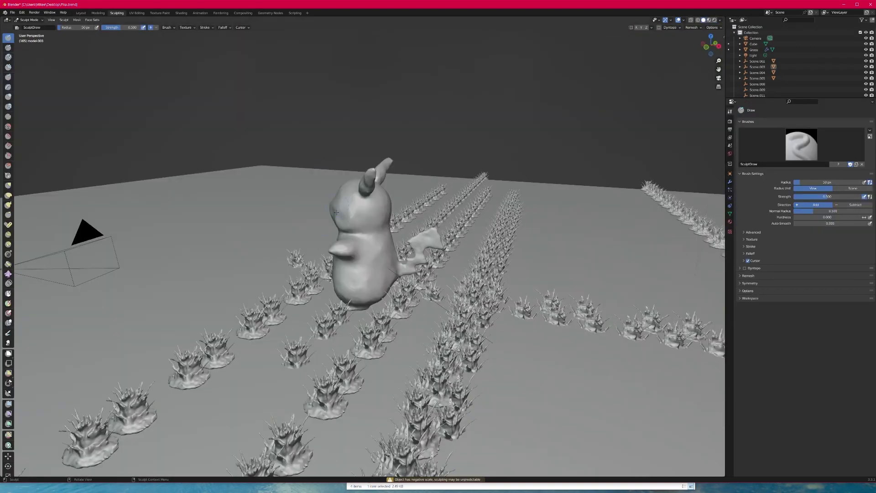
# Step: Switch to Rendered shading, orbit round to face Pikachu, and open the glTF 2.0 import browser
pyautogui.moveTo(319, 206); pyautogui.dragTo(344, 169, button='middle')
pyautogui.scroll(8, 344, 169)
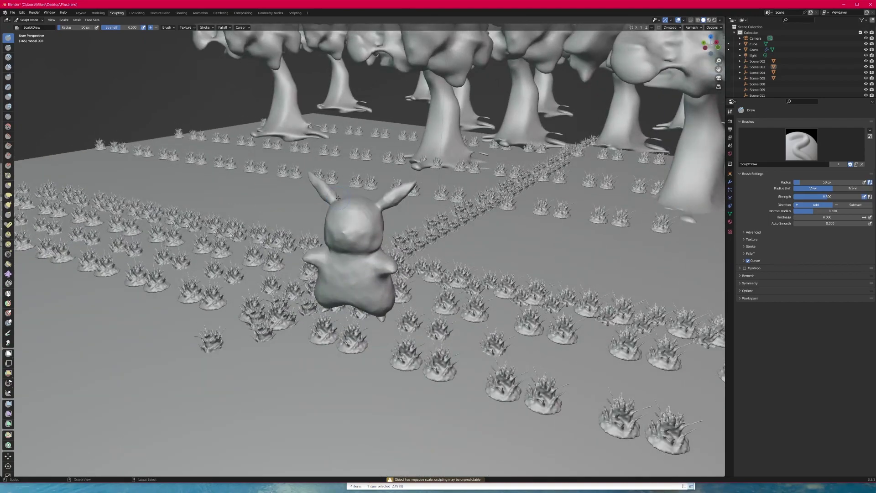
pyautogui.scroll(-2, 322, 151)
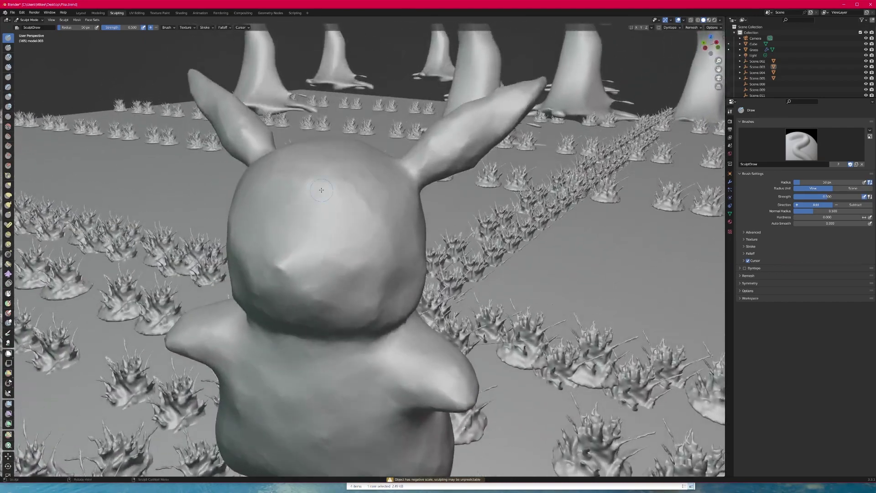
pyautogui.click(714, 20)
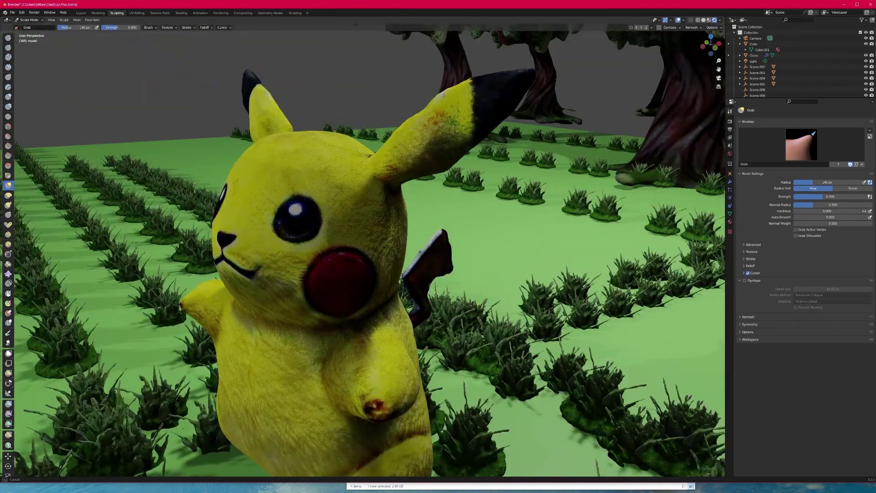
pyautogui.moveTo(442, 95); pyautogui.dragTo(484, 109, button='middle')
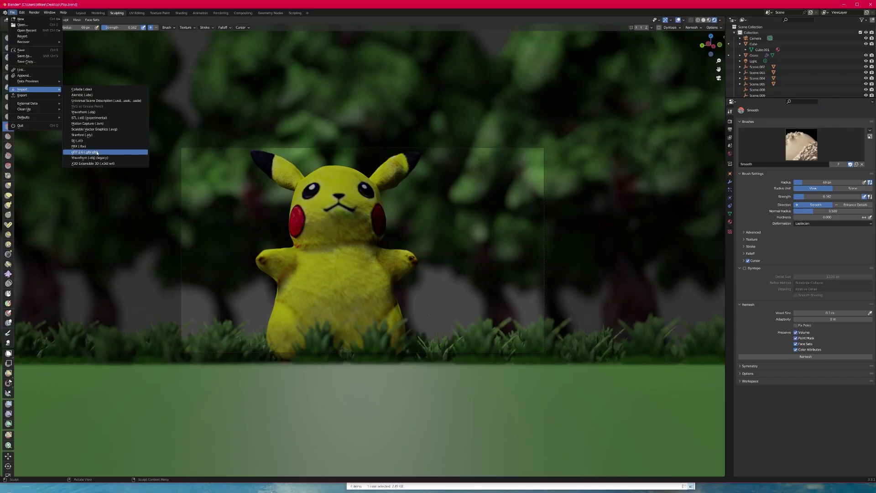
pyautogui.click(96, 151)
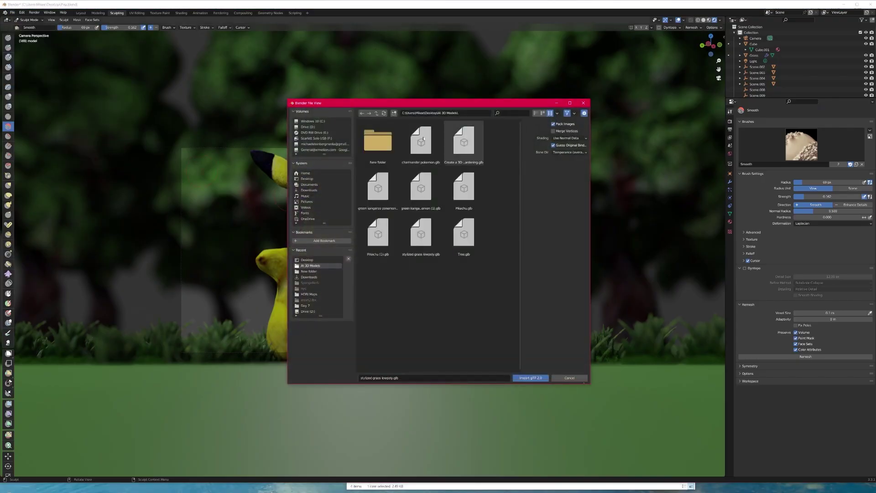
# Step: Import charmander pokemon.glb and place it right of Pikachu, turned toward the camera
pyautogui.click(420, 142)
pyautogui.click(537, 378)
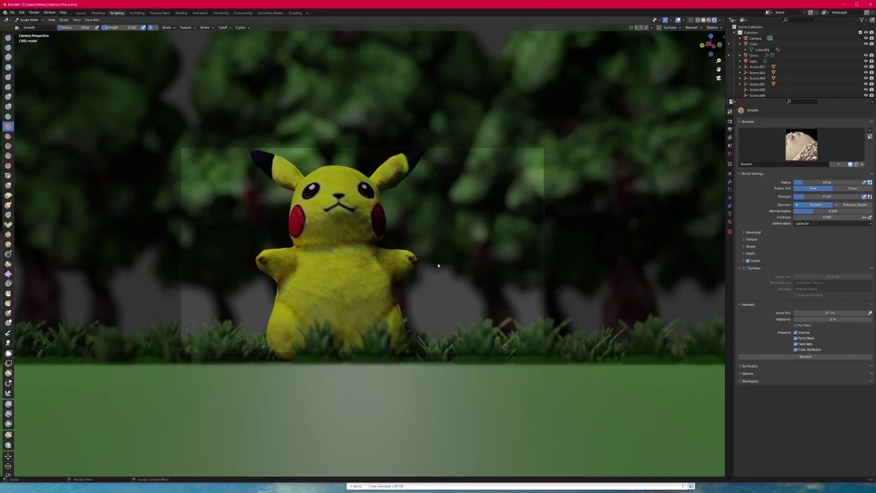
pyautogui.moveTo(817, 138); pyautogui.dragTo(855, 138)
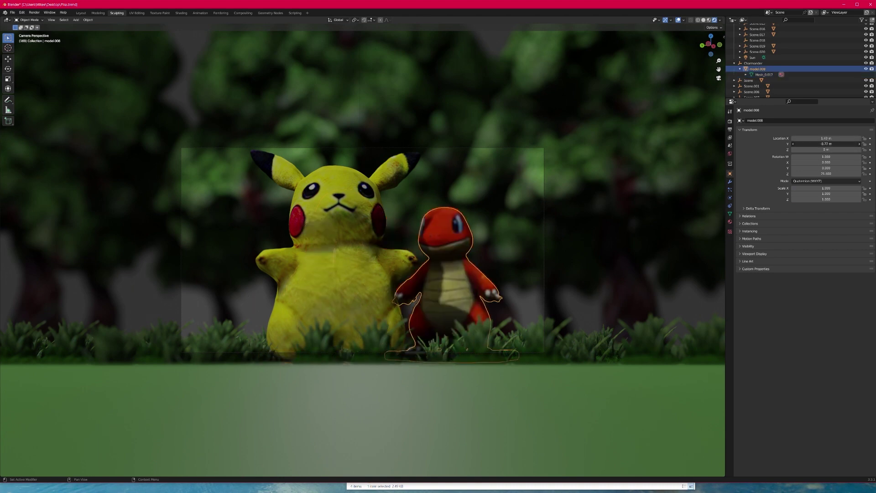
pyautogui.moveTo(821, 173); pyautogui.dragTo(857, 173)
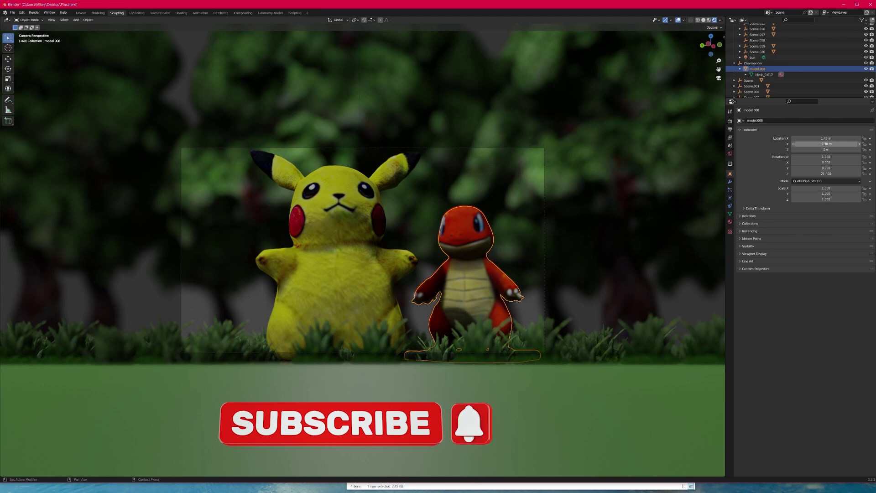
pyautogui.click(542, 110)
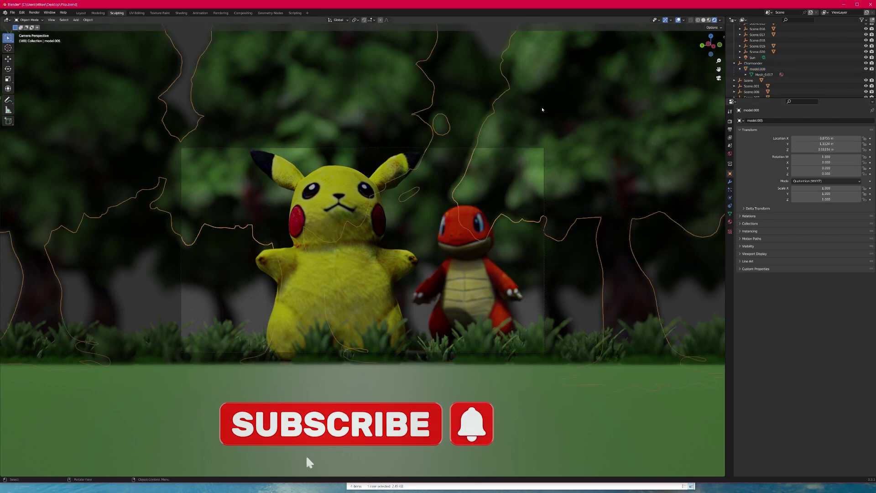
pyautogui.click(580, 310)
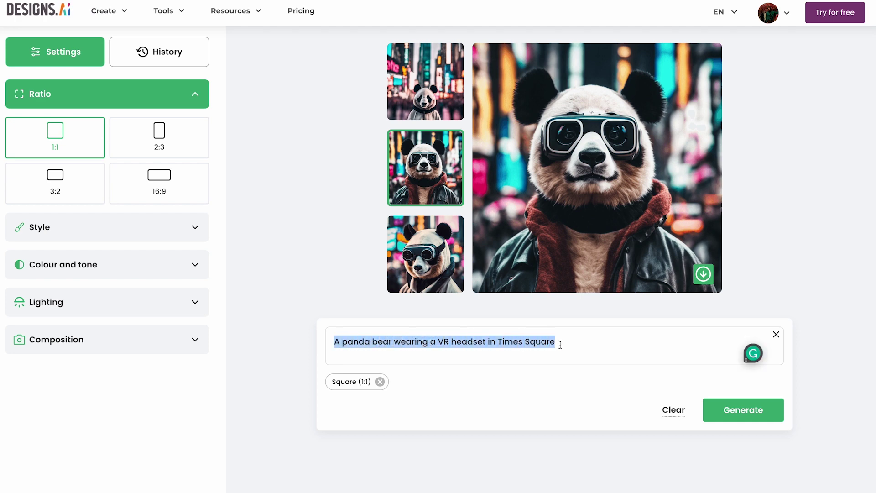
# Step: Show the third panda image large and toggle the Style, Colour and tone, and Lighting panels
pyautogui.click(425, 254)
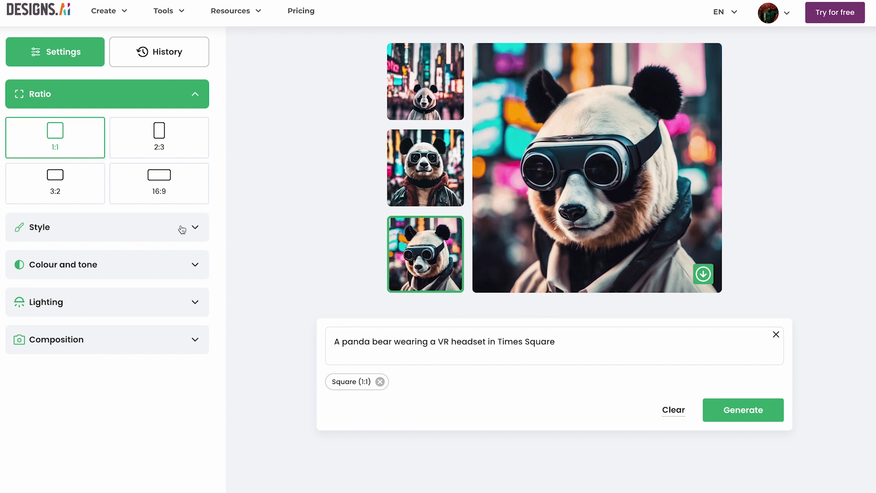
pyautogui.click(182, 230)
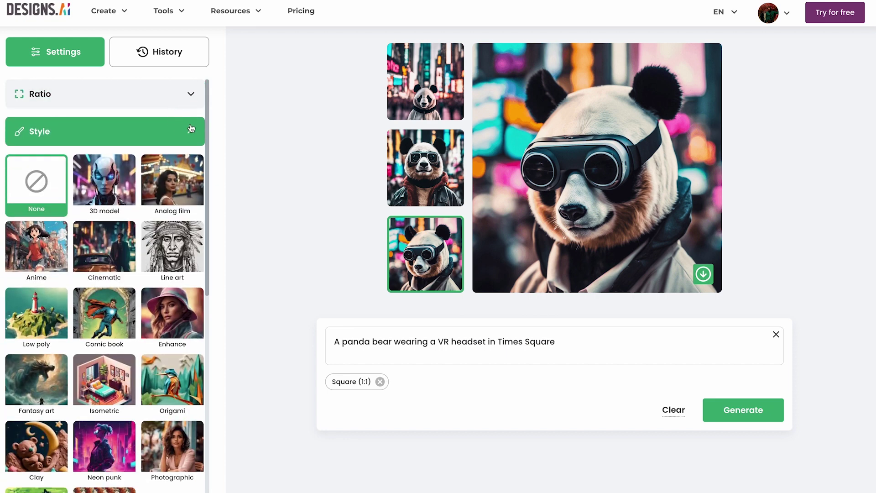
pyautogui.click(191, 133)
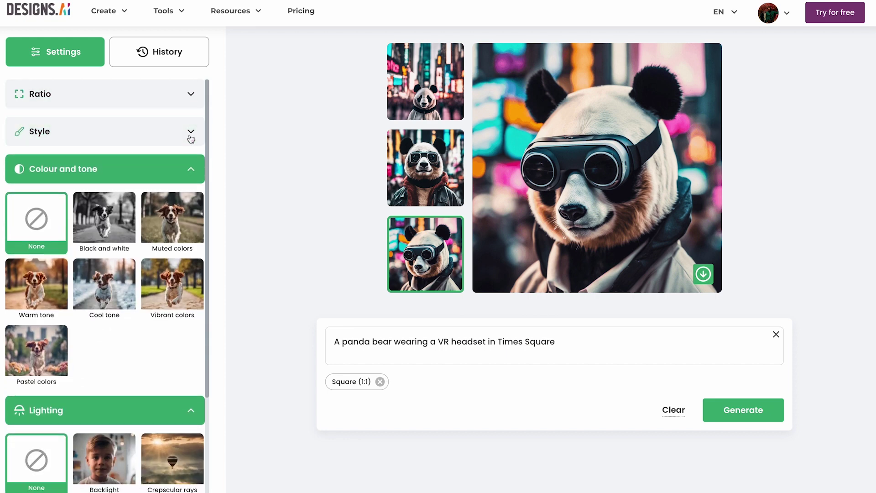
pyautogui.click(192, 169)
pyautogui.click(193, 209)
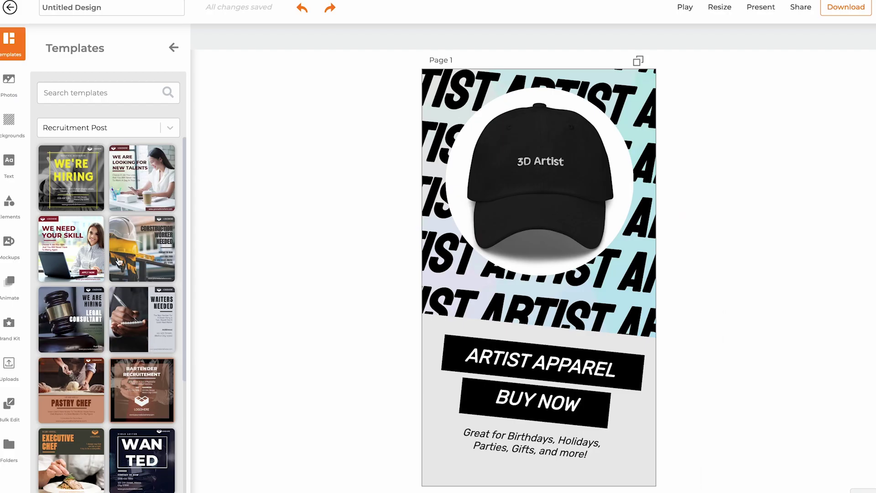
# Step: Enter the Hello World greeting, convert it to speech and play the three-second clip
pyautogui.scroll(-5, 119, 261)
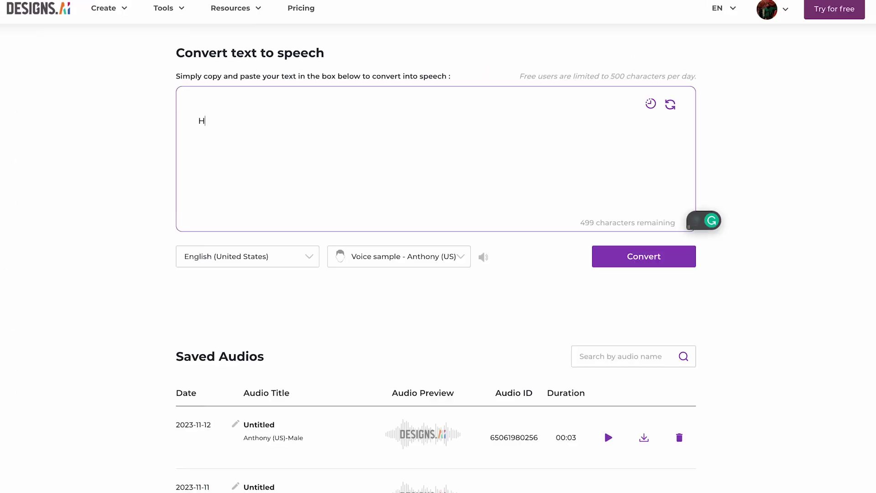
pyautogui.write('ello World')
pyautogui.write('you?')
pyautogui.click(664, 256)
pyautogui.scroll(-5, 332, 239)
pyautogui.click(333, 239)
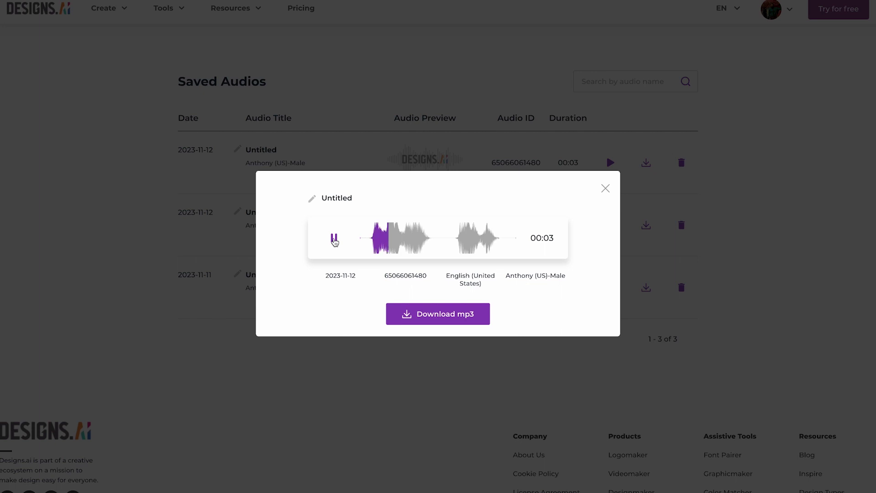